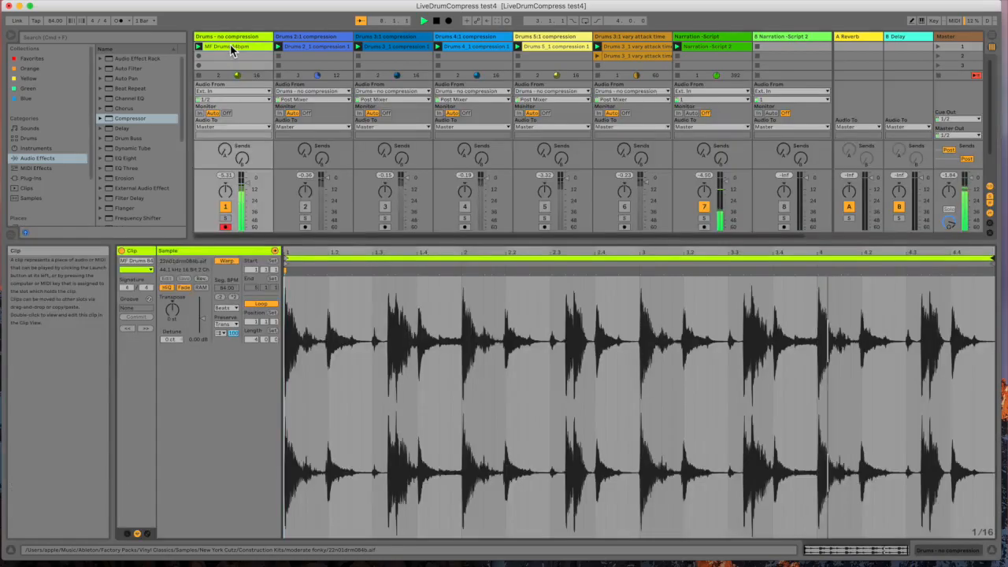
Step: Add a Compressor to the 'Drums - no compression' track from the Audio Effects browser
double_click(230, 46)
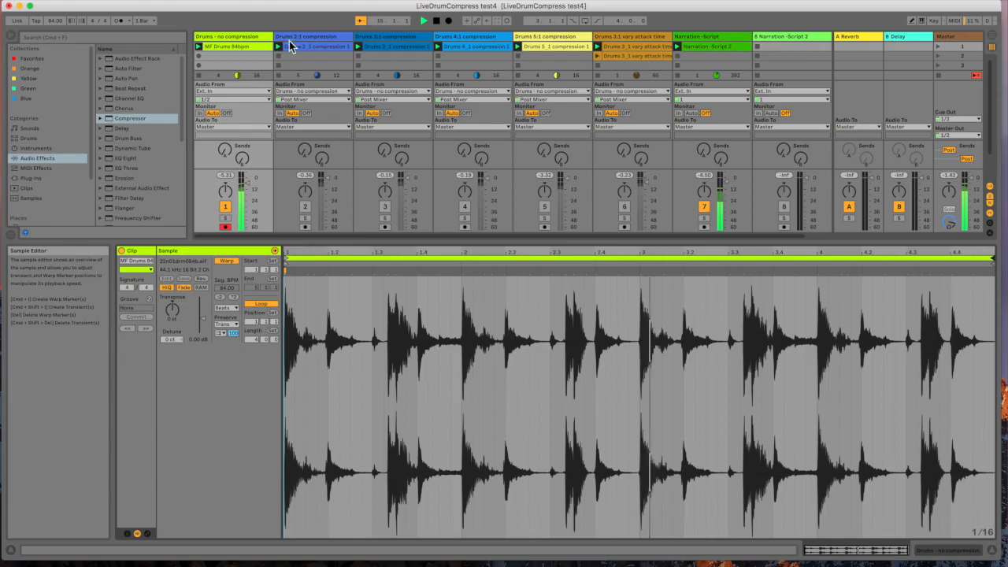
click(245, 37)
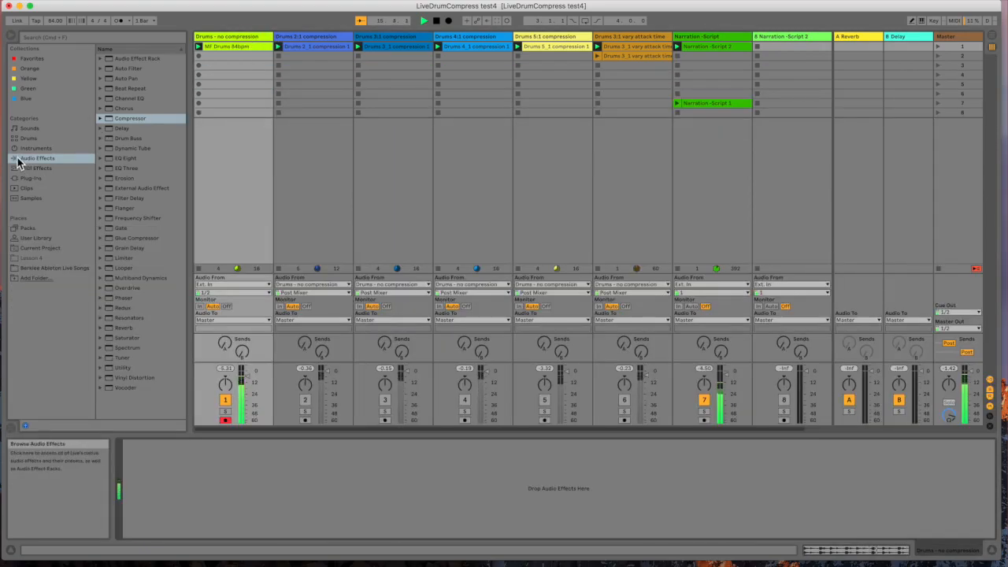
click(109, 121)
drag(149, 334, 152, 464)
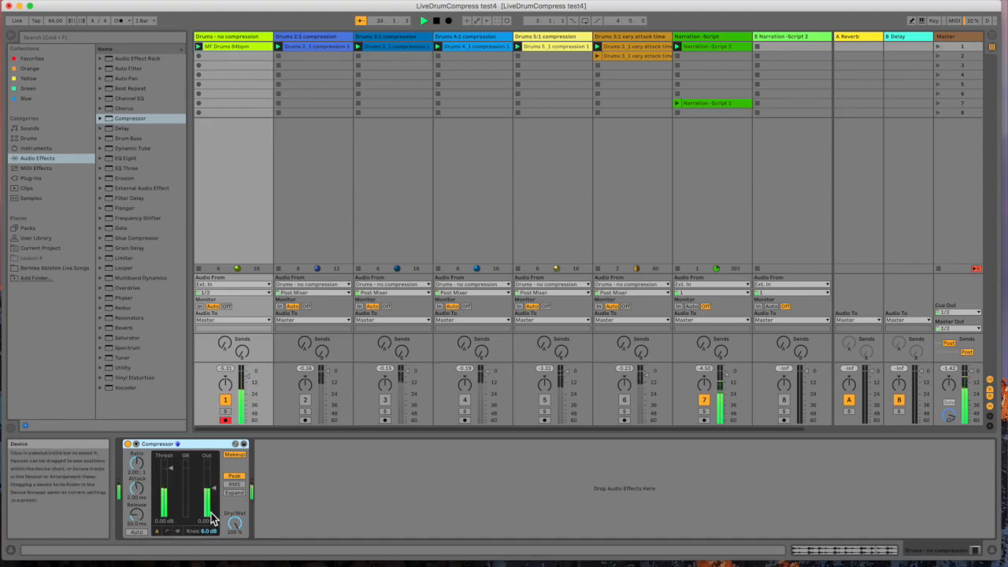
Step: Turn off the Compressor's Makeup and switch its display to the transfer curve view
click(238, 460)
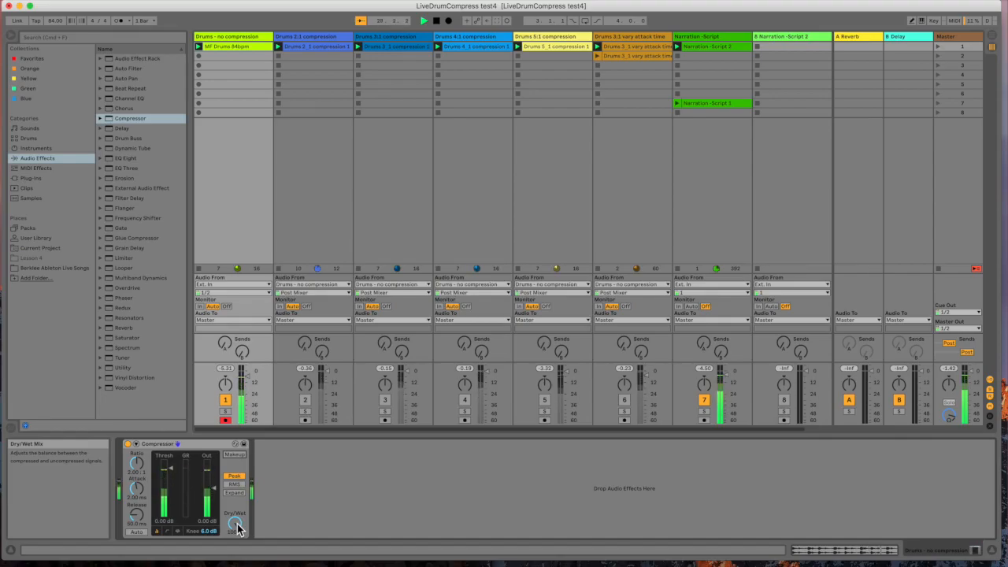
click(167, 533)
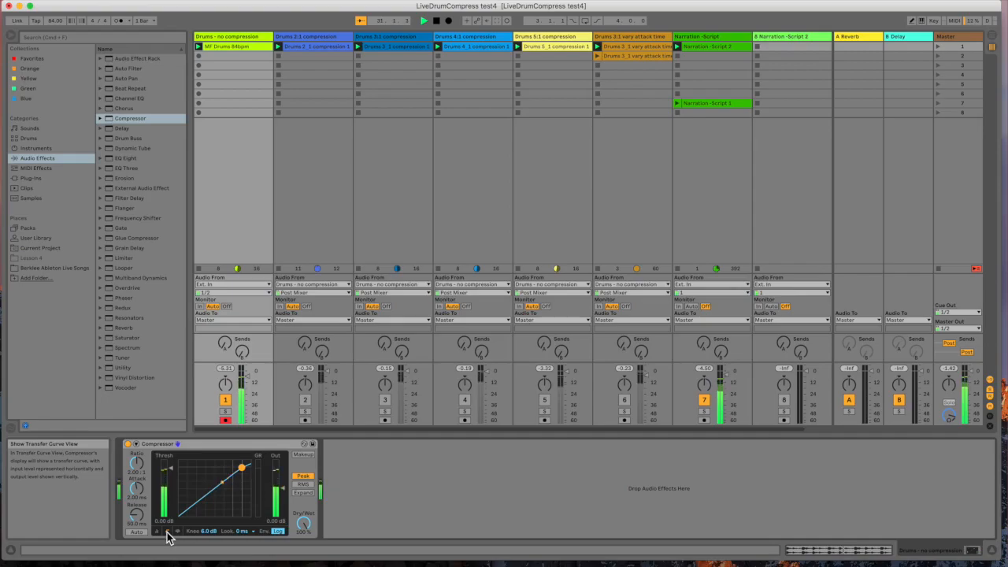
Step: Lower the Compressor threshold to about -25 dB and switch the device display view
drag(171, 473, 171, 496)
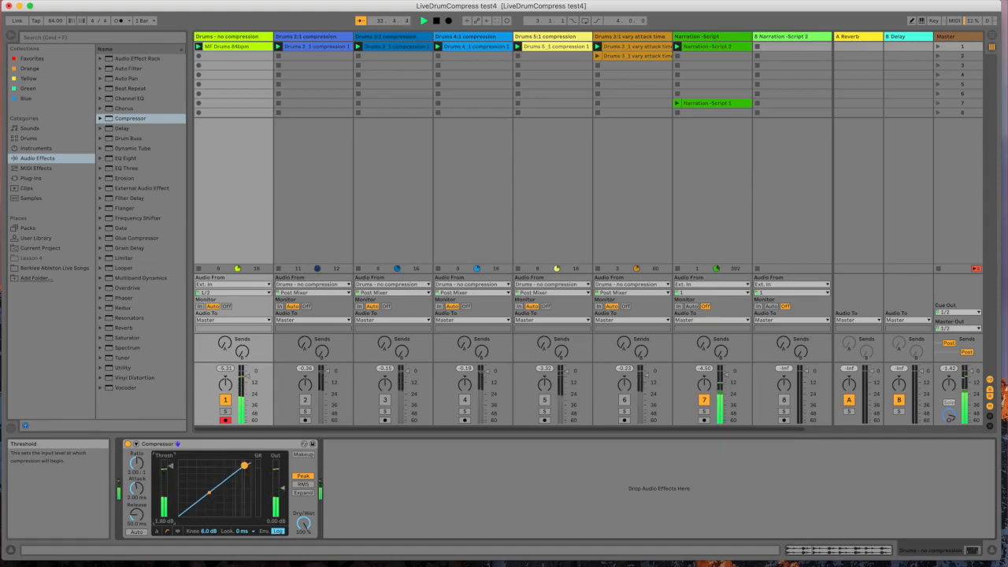
drag(171, 476, 171, 501)
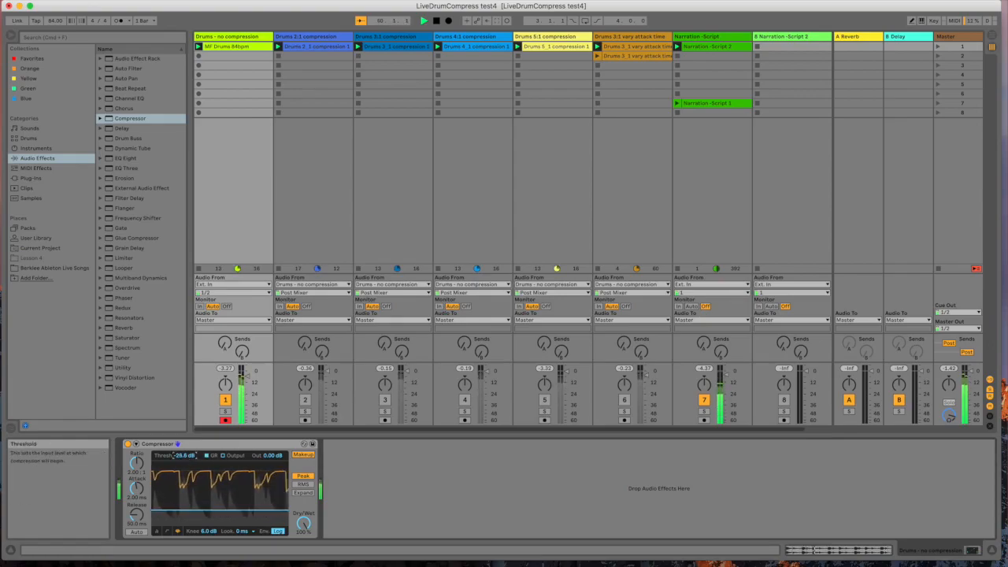
click(157, 531)
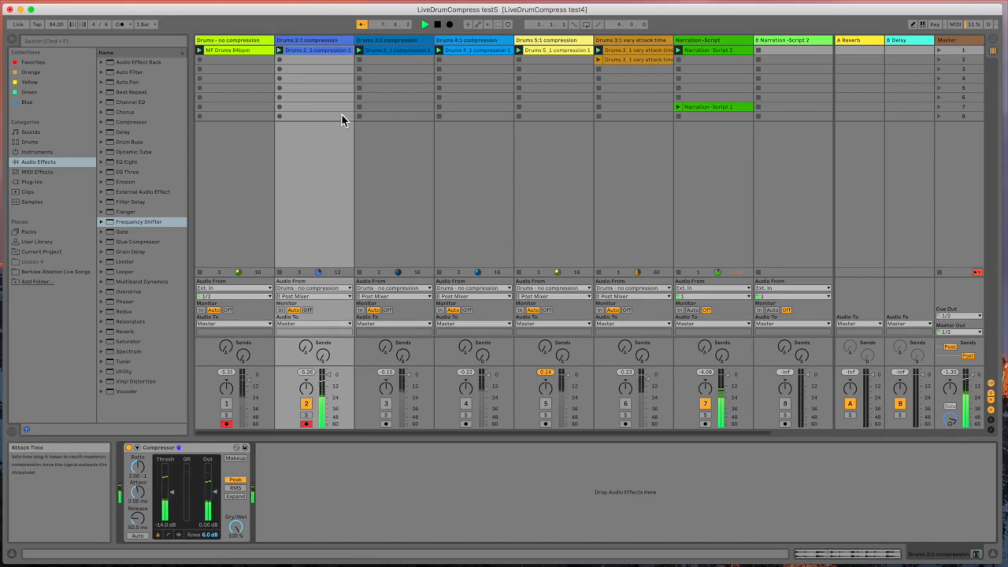
Step: Switch playback from the 'Drums 2:1 compression' track to the 'Drums - no compression' track for comparison
double_click(337, 50)
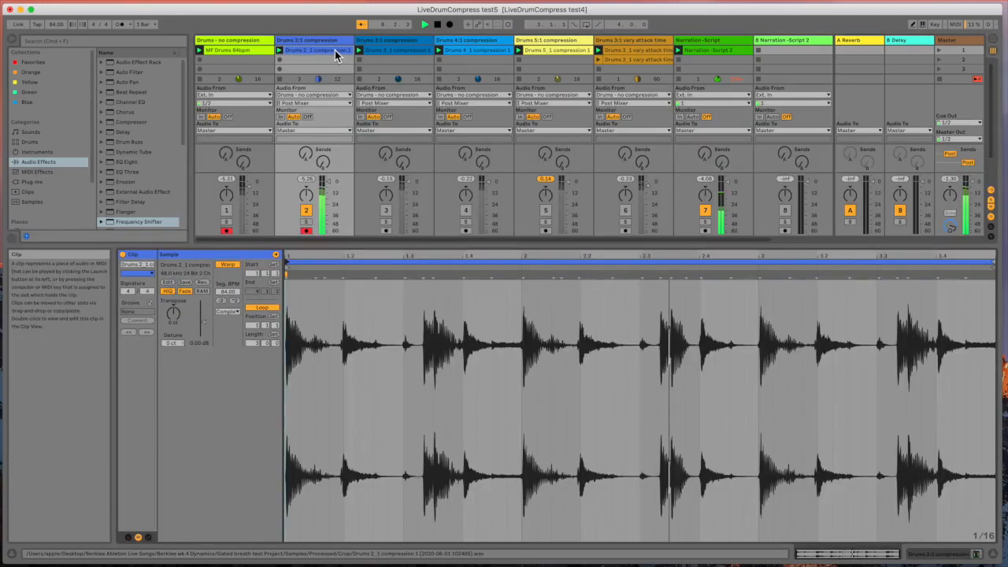
click(242, 52)
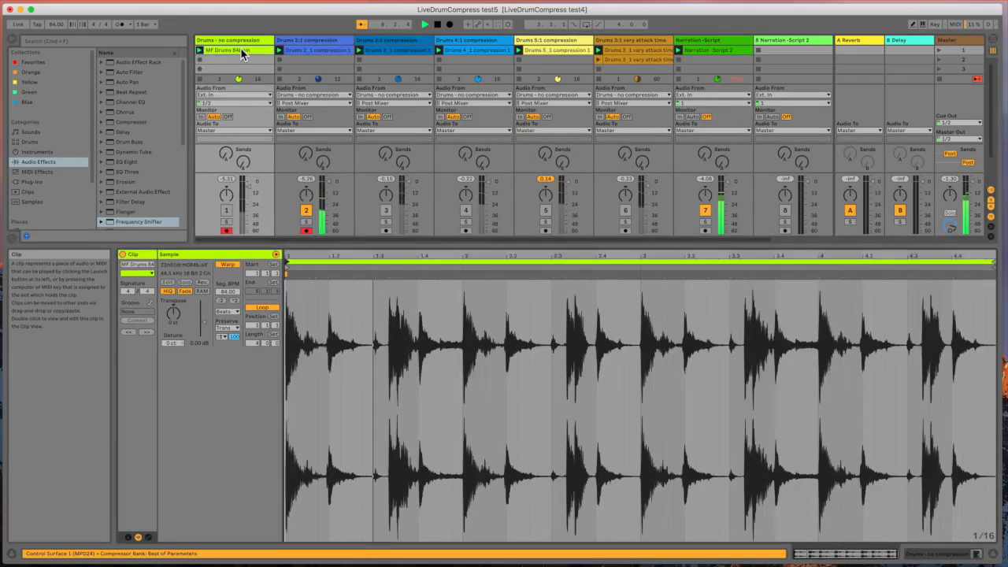
click(303, 52)
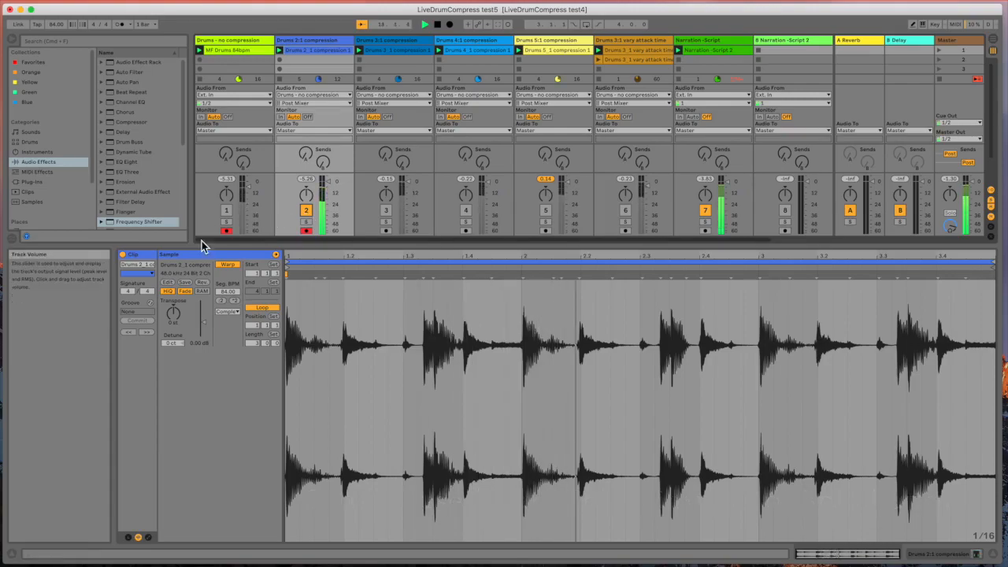
click(226, 211)
click(306, 211)
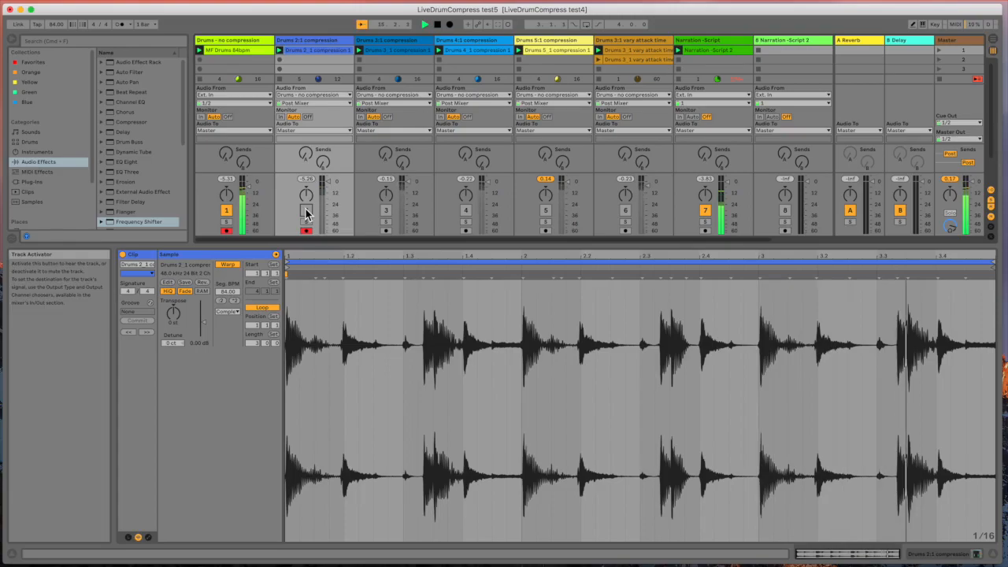
Step: Switch playback back to the 'Drums 2:1 compression' track by muting the uncompressed drums
click(256, 51)
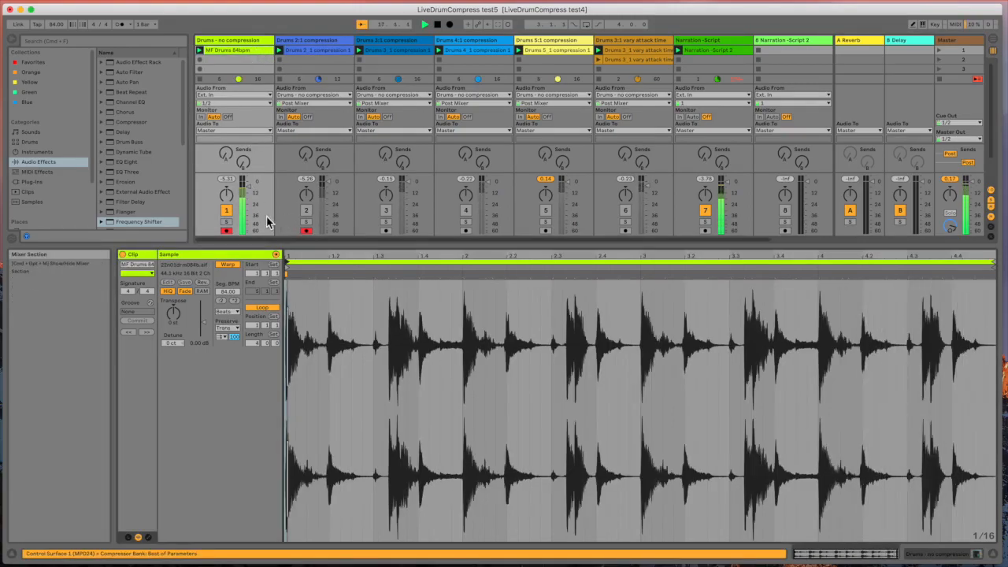
click(226, 211)
click(306, 211)
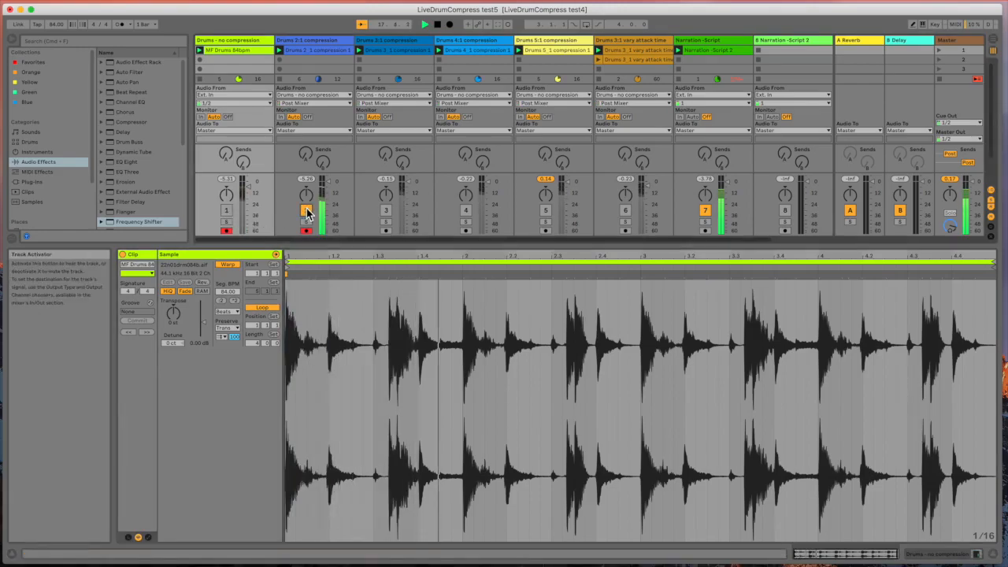
click(329, 49)
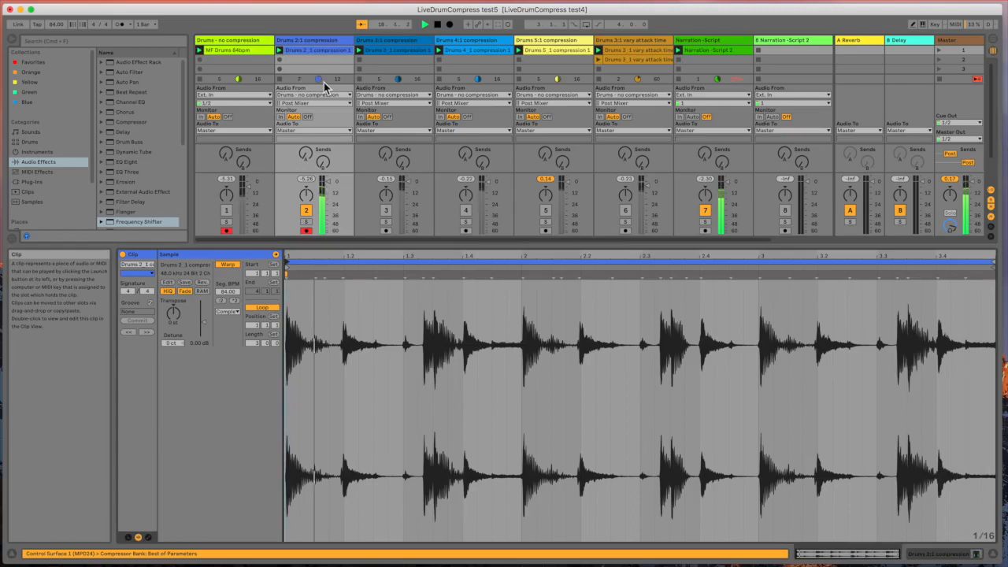
Step: Show the Compressor on the 'Drums 3:1 compression' track and turn on its Makeup
double_click(296, 45)
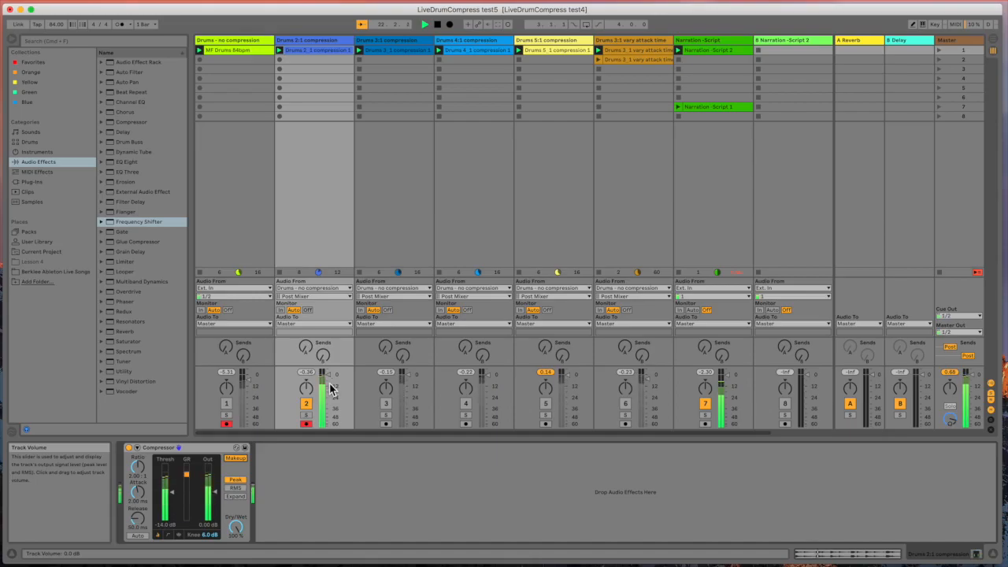
click(168, 534)
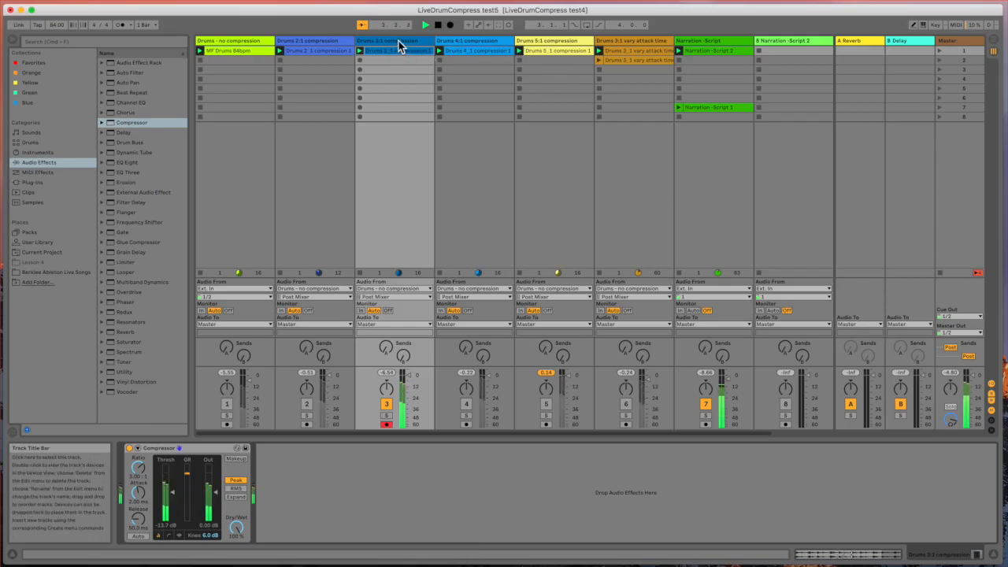
click(235, 460)
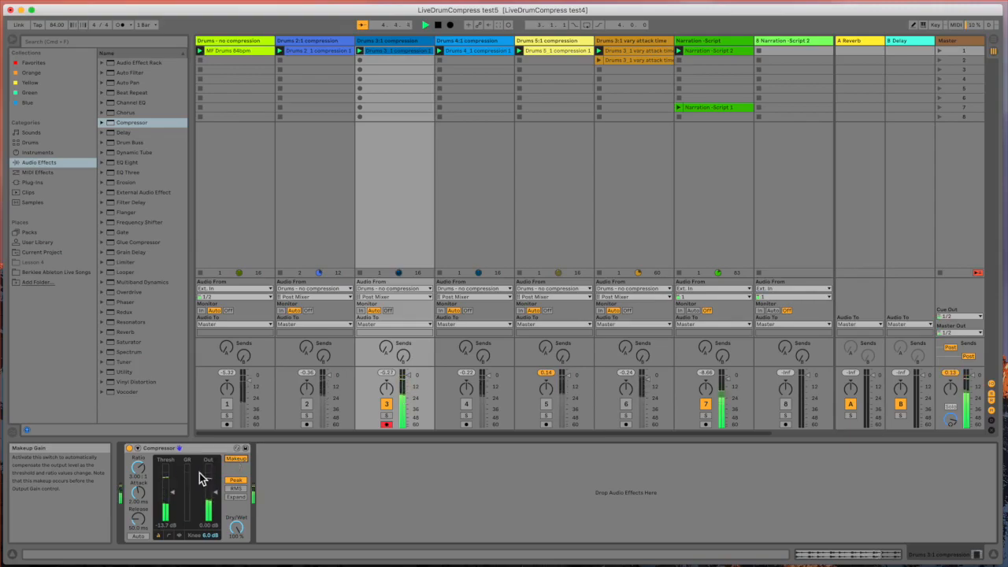
Step: Bypass and re-enable the 3:1 Compressor repeatedly to compare the compressed and dry sound
click(129, 449)
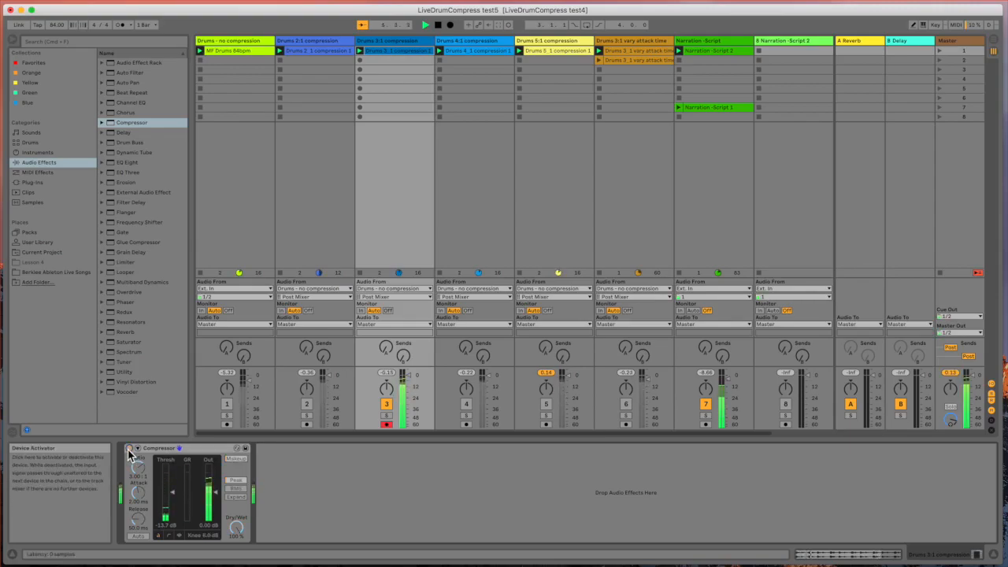
click(129, 449)
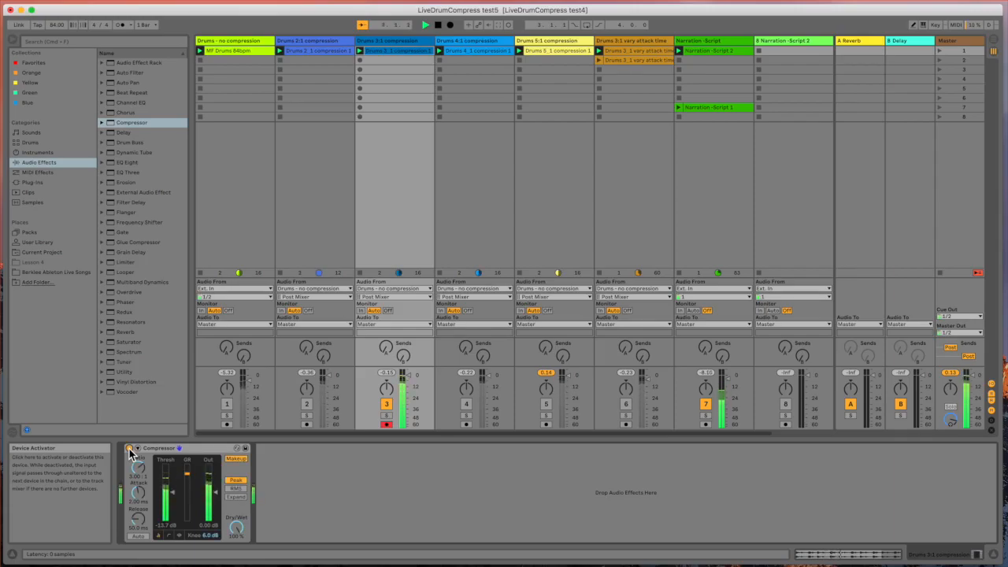
click(129, 449)
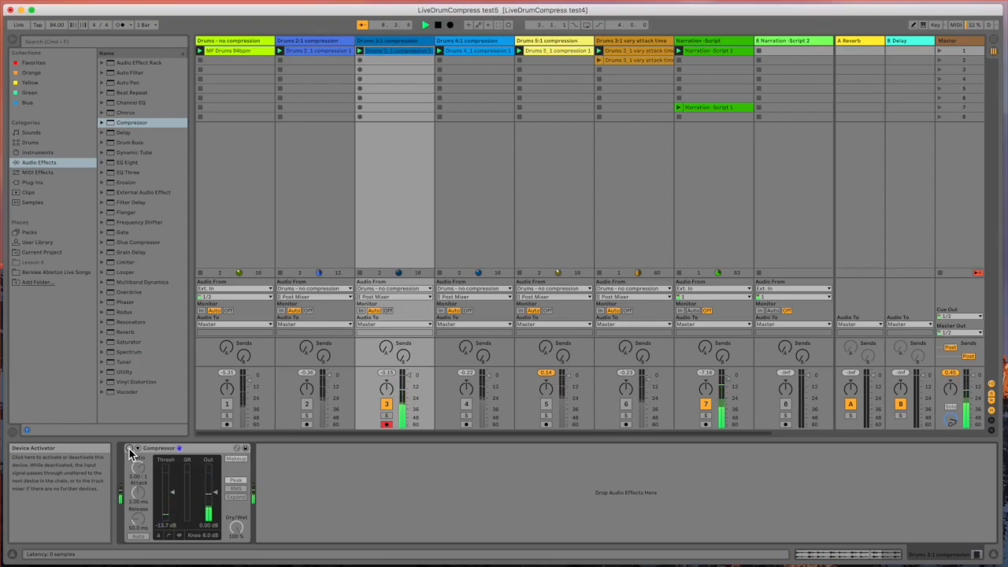
click(129, 449)
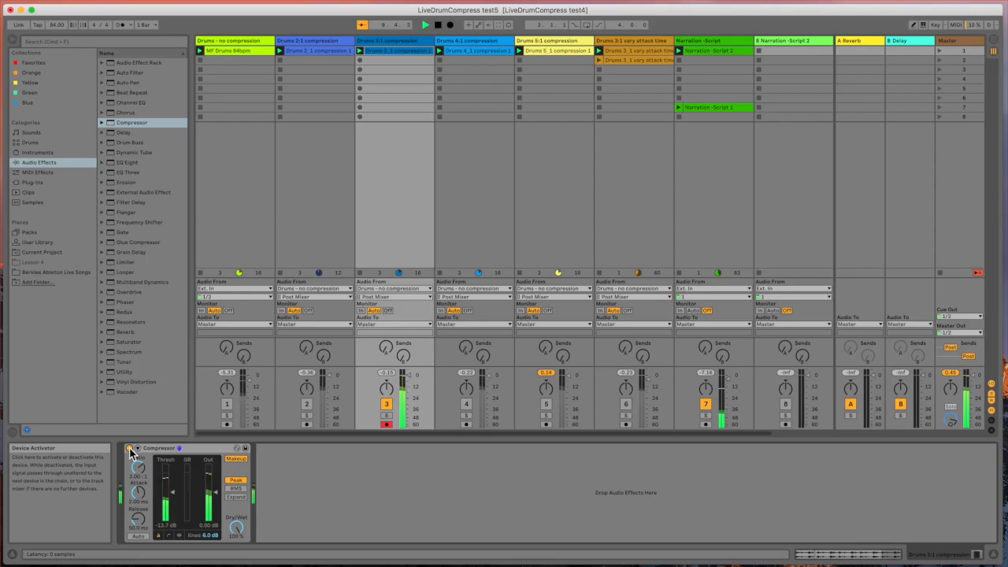
Step: Switch playback to the 'Drums 4:1 compression' track, show its Compressor, and bypass it on and off
click(466, 404)
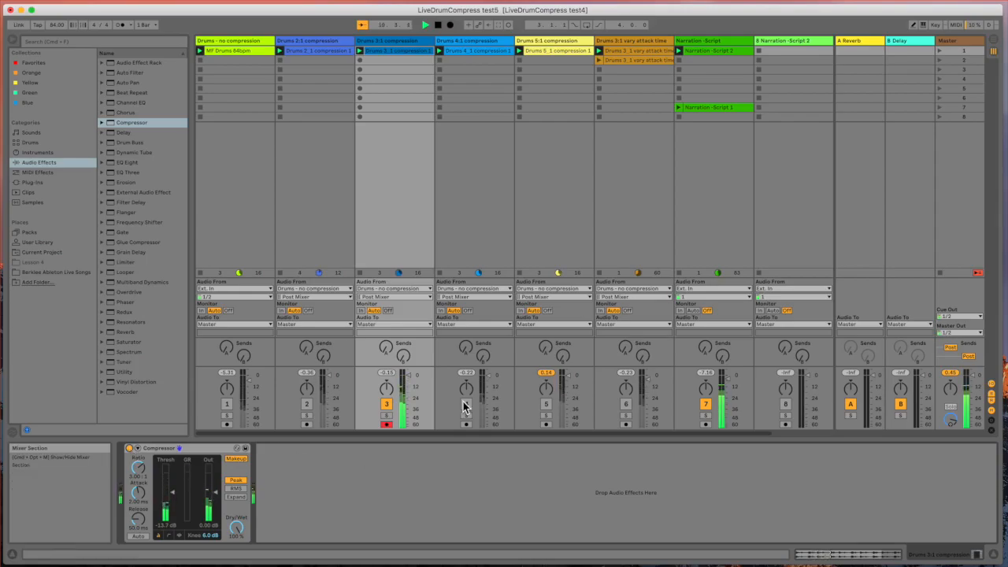
click(387, 404)
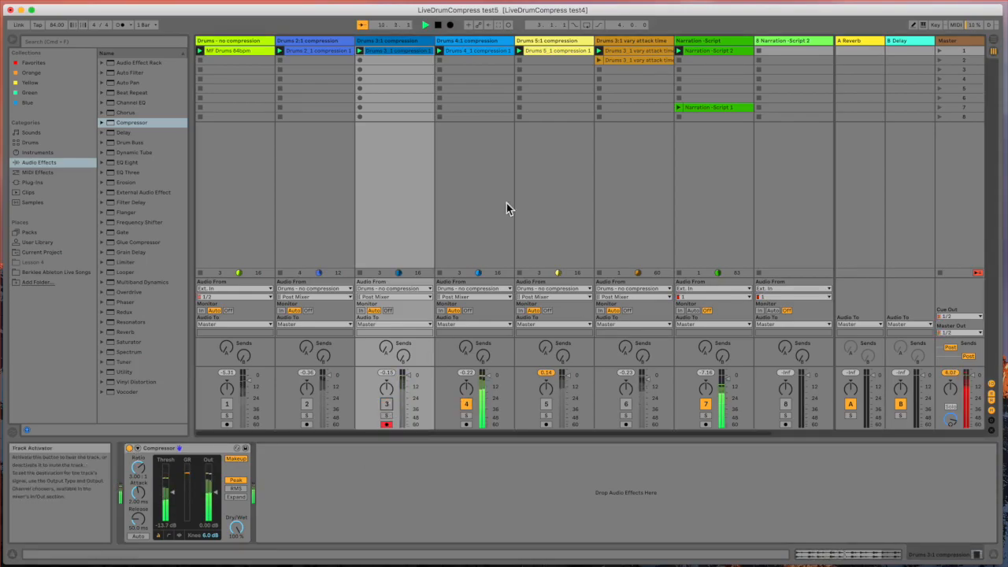
click(489, 41)
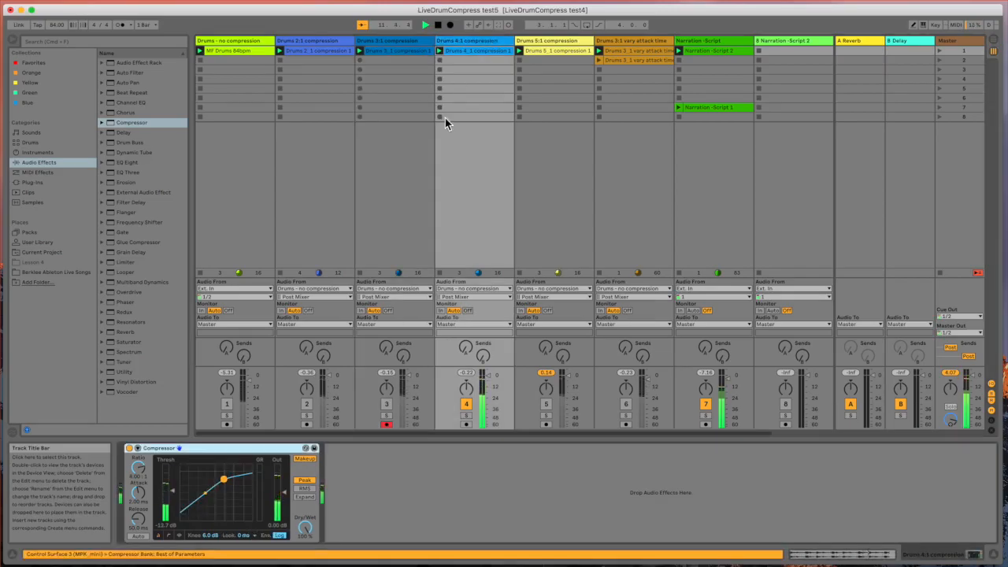
click(130, 449)
click(130, 449)
Step: Switch playback to the 'Drums 5:1 compression' track and bypass its Compressor
click(546, 404)
click(466, 404)
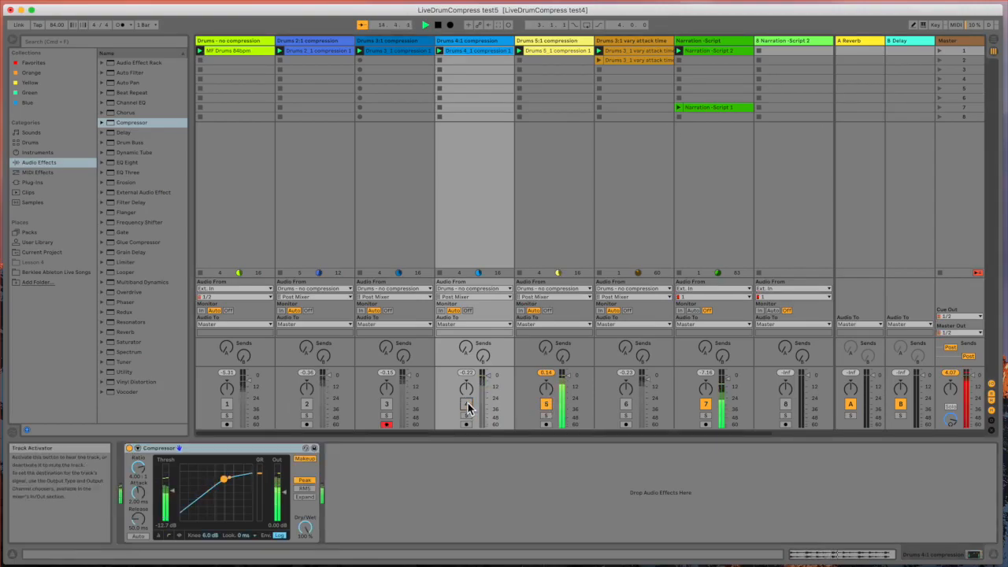
click(559, 44)
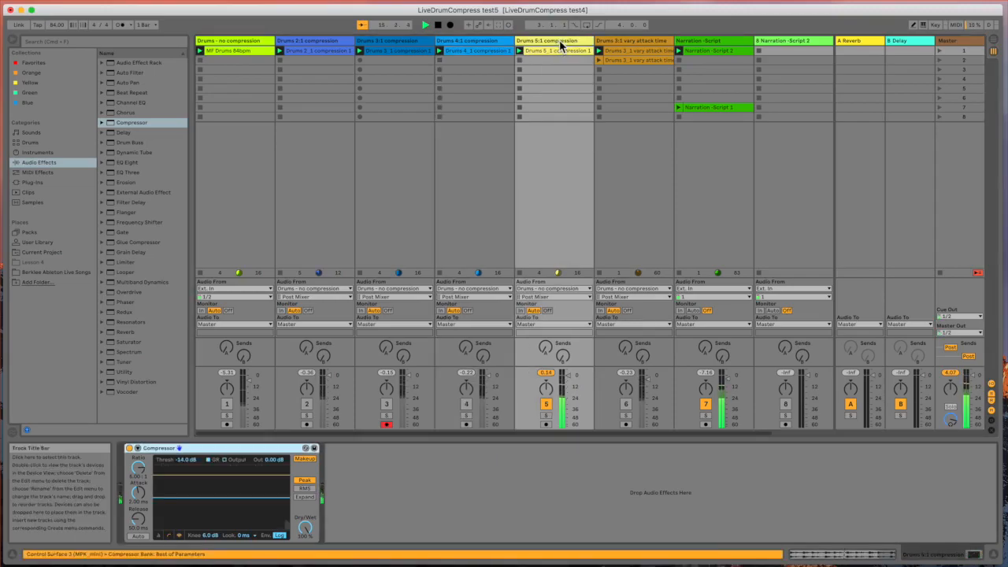
click(130, 448)
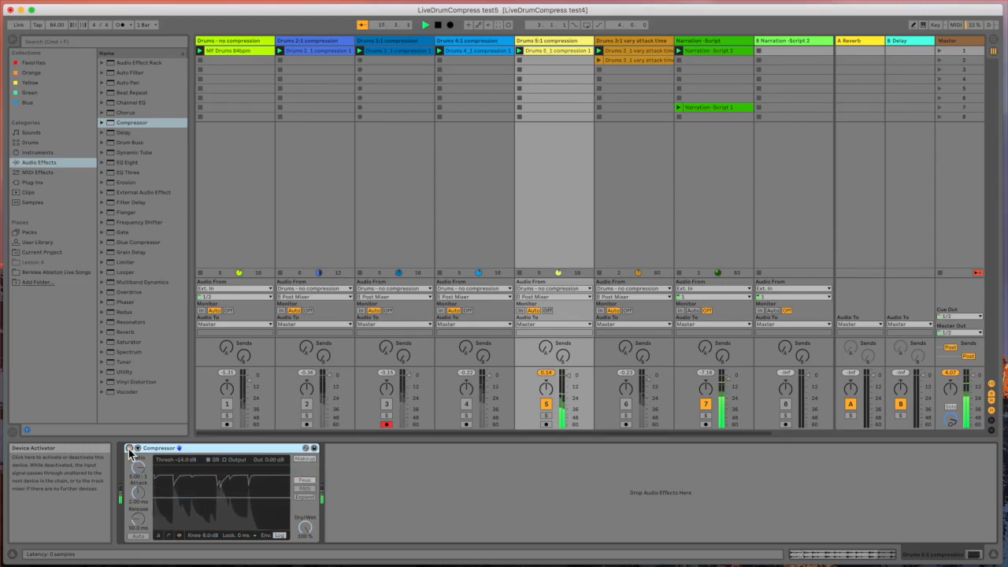